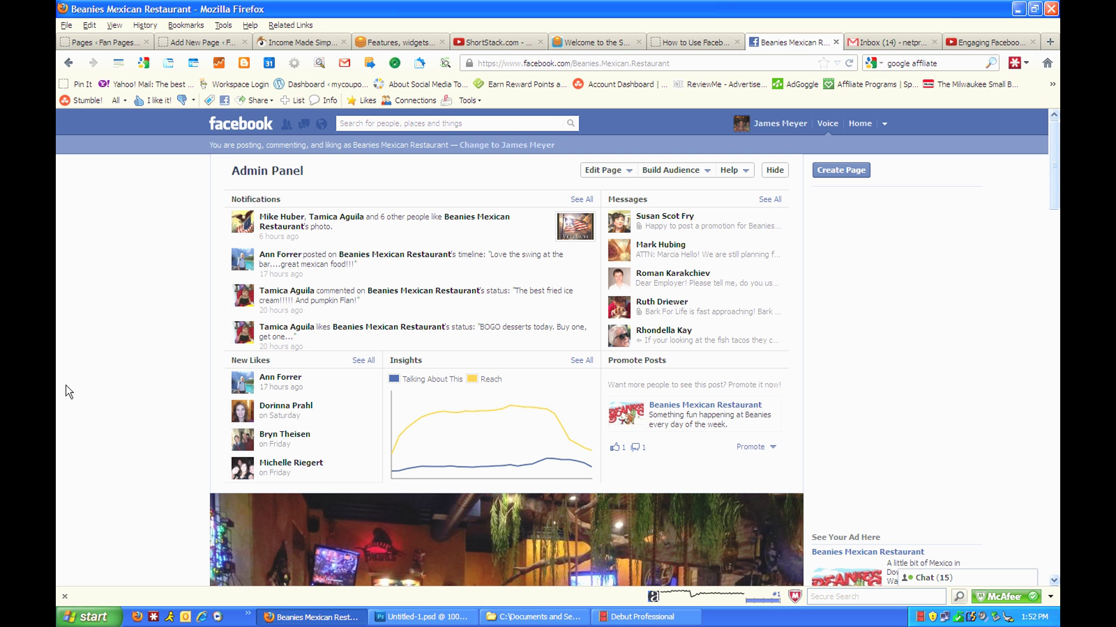
- Go to Edit Page > Update Info and open the Deals section for Beanies Mexican Restaurant
click(606, 174)
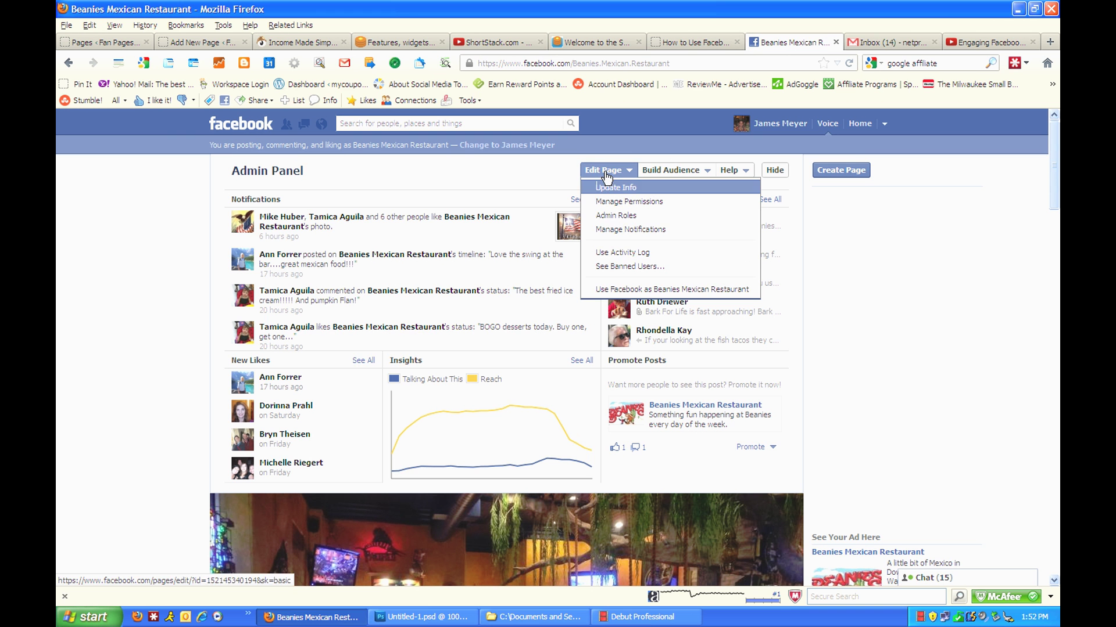
click(608, 187)
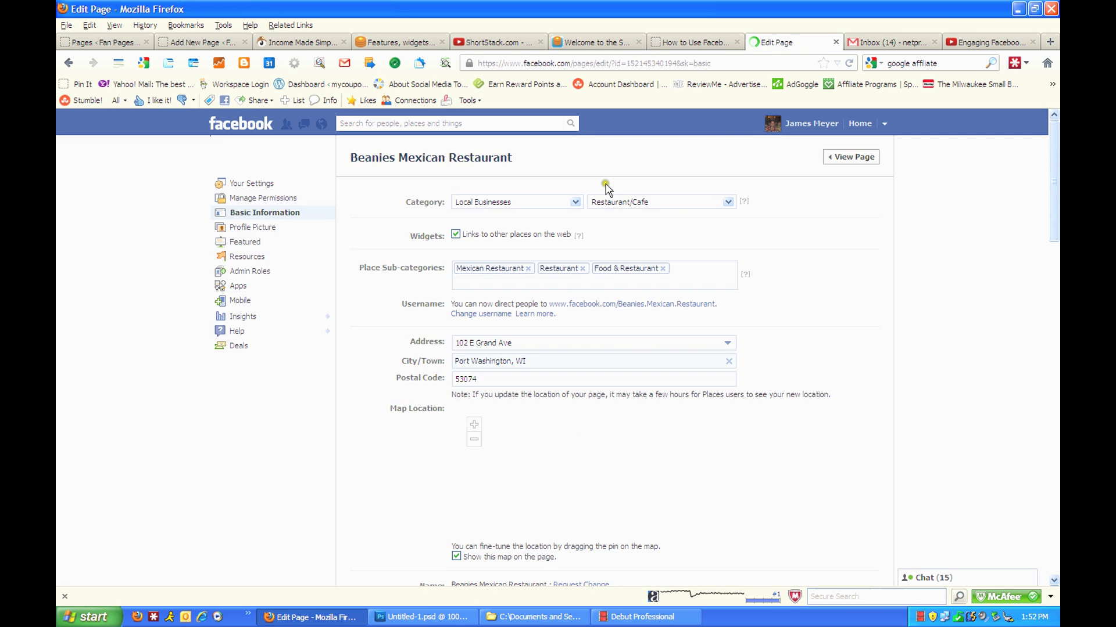
click(240, 349)
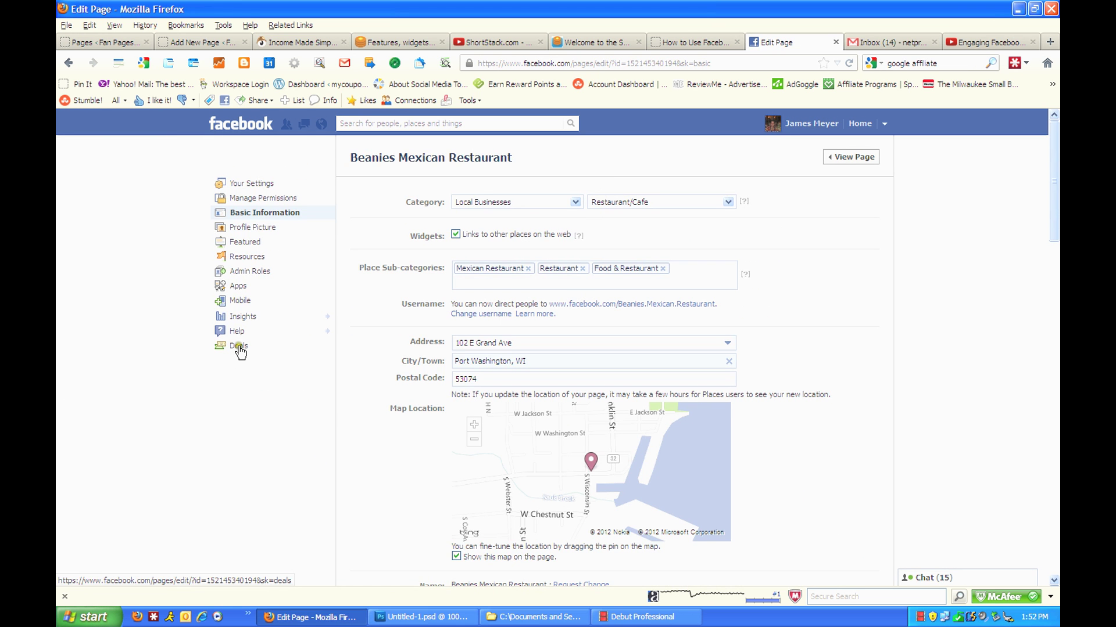
click(239, 348)
click(241, 349)
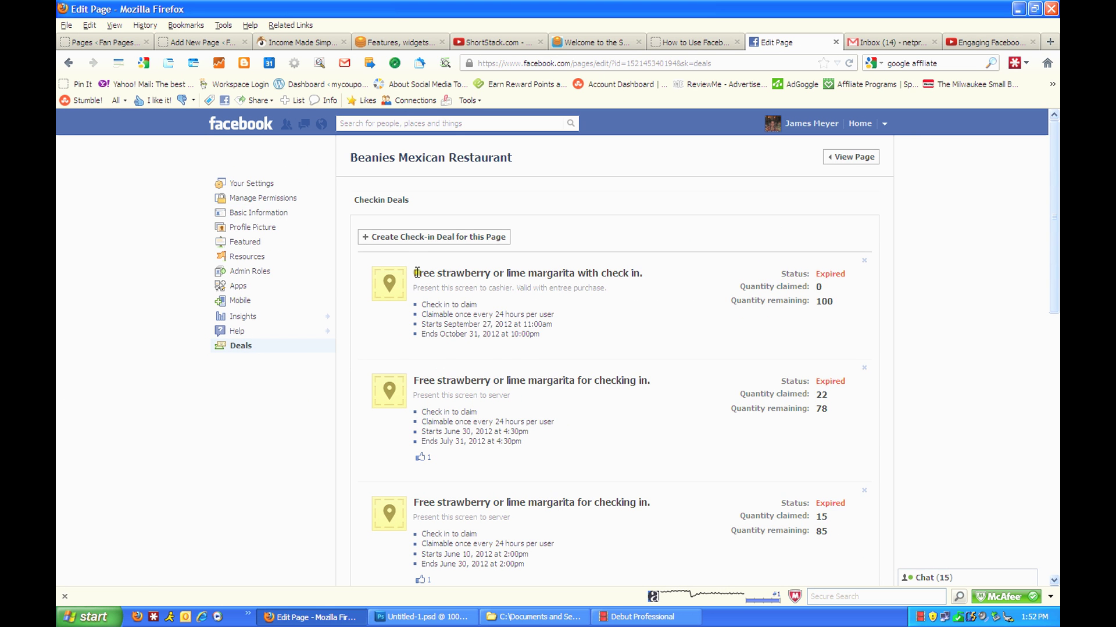
- Select the first margarita deal's title, then start a new check-in deal for the page
drag(416, 274, 504, 274)
drag(414, 273, 660, 283)
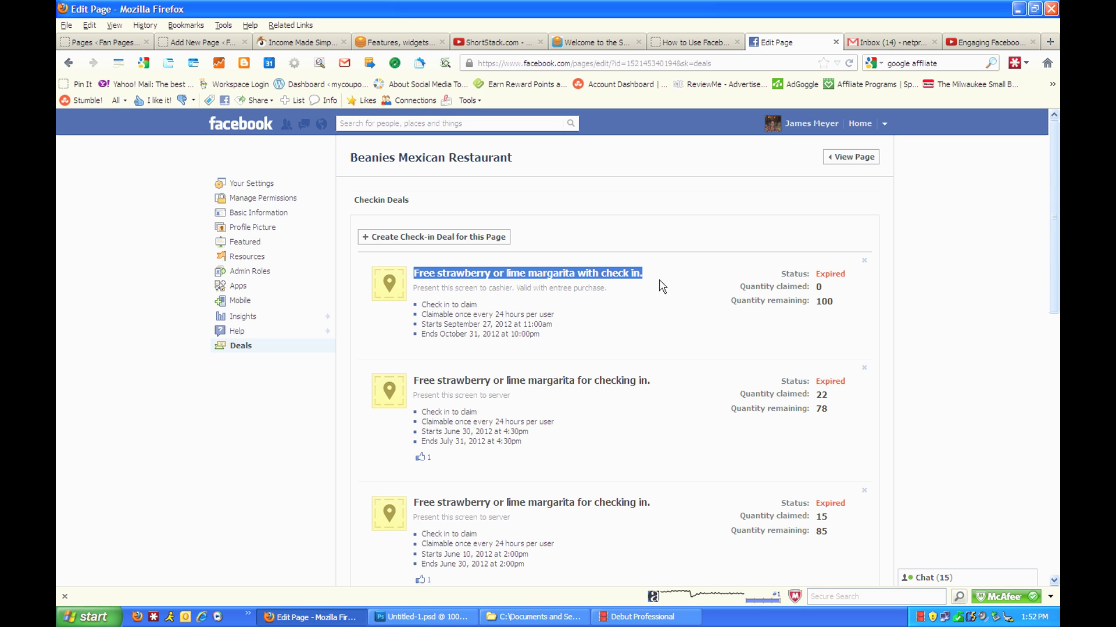
click(445, 242)
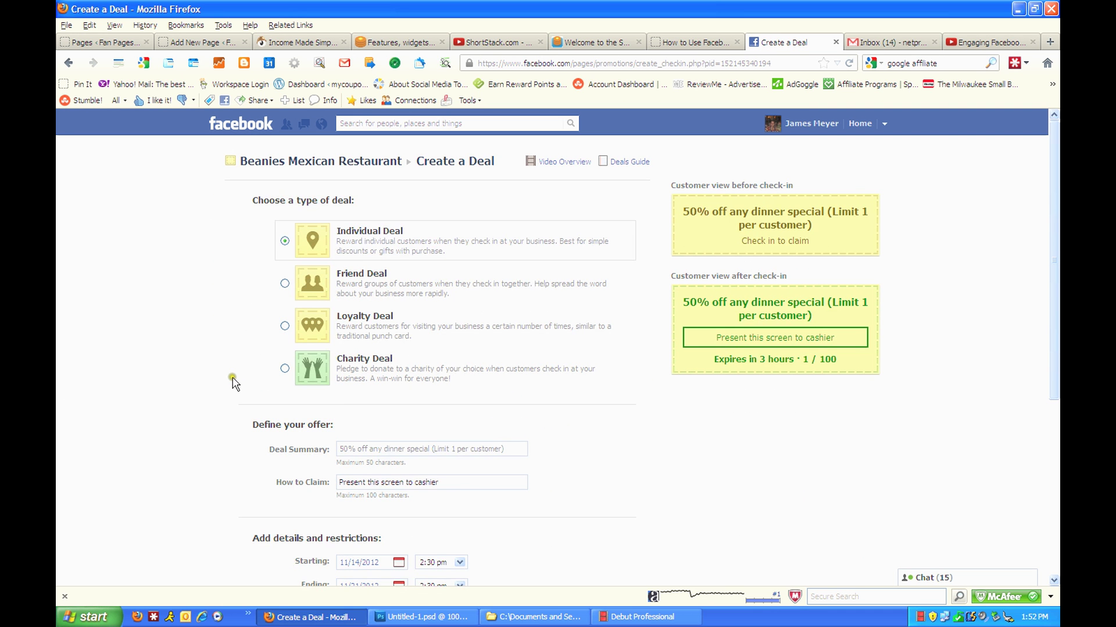
- Enter 'Free strawberry or lime margarita with check in.' as the deal summary
click(288, 429)
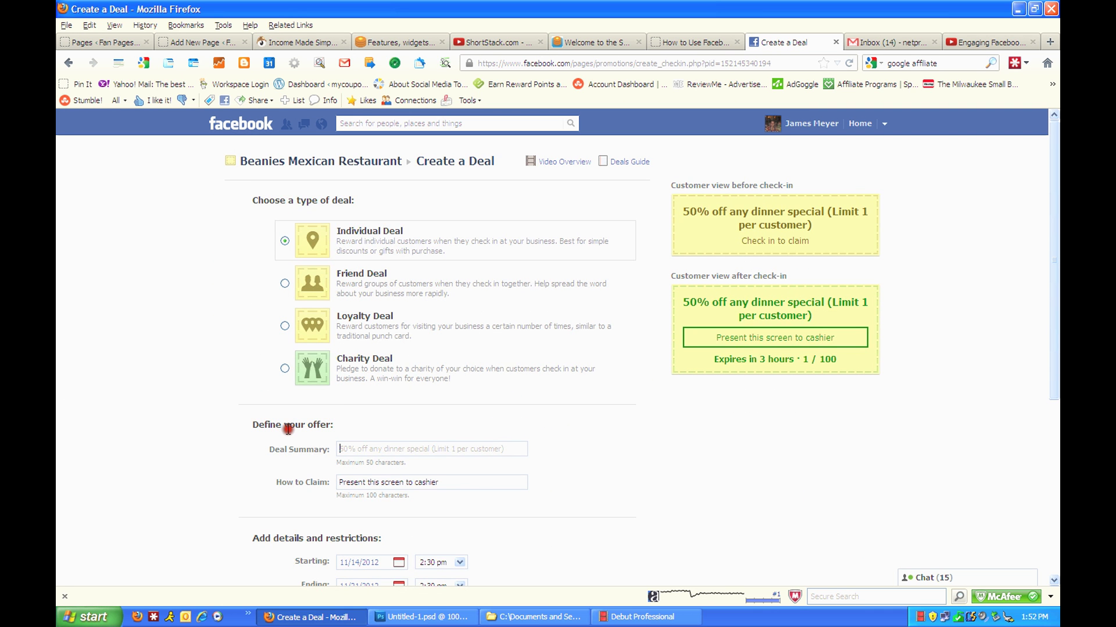
key(Down)
key(Down)
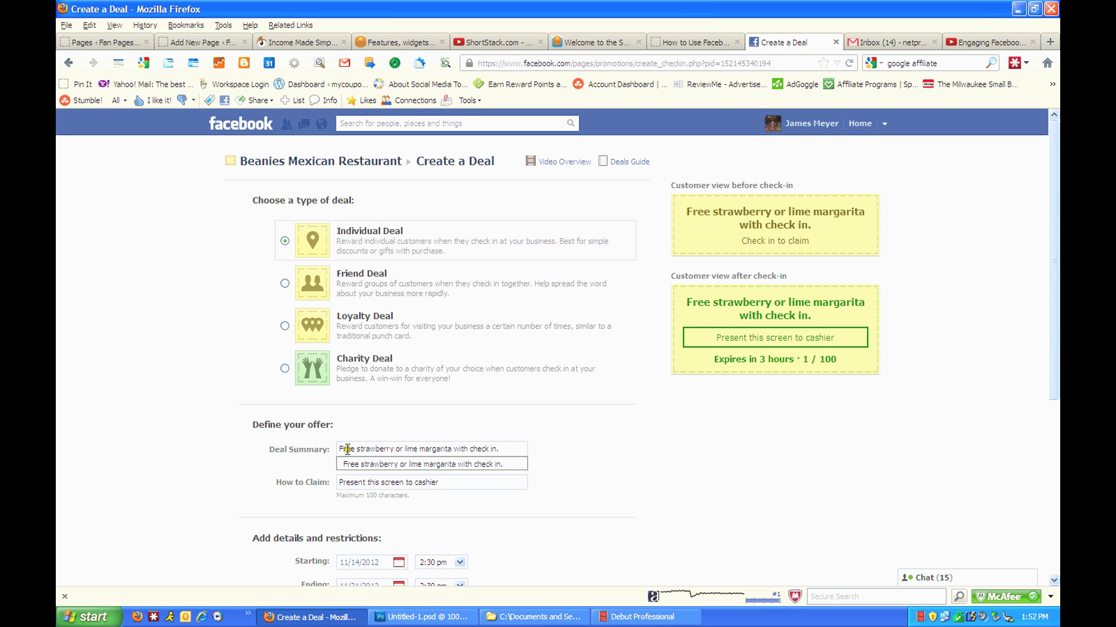
key(Down)
key(Return)
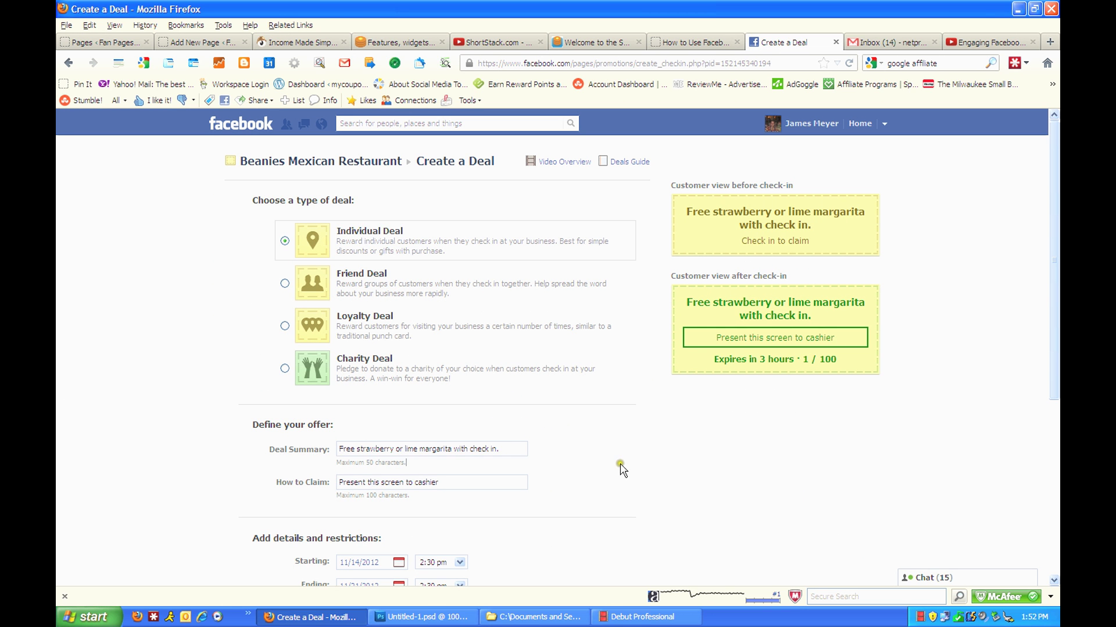
scroll(619, 468, down, 3)
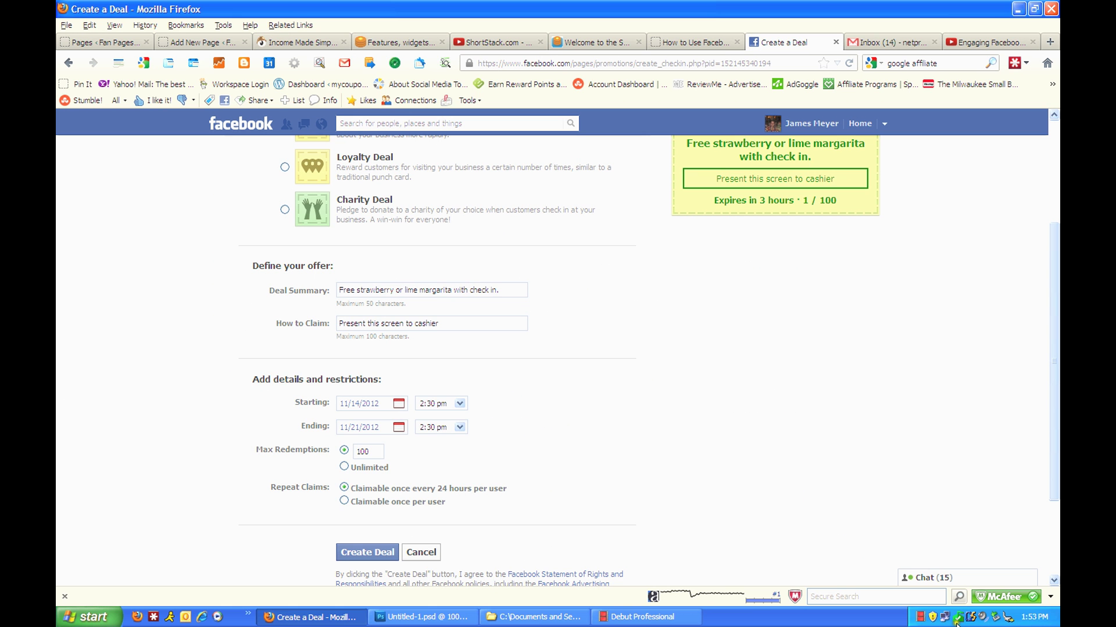
- Set the deal's starting date to November 12, 2012
click(398, 403)
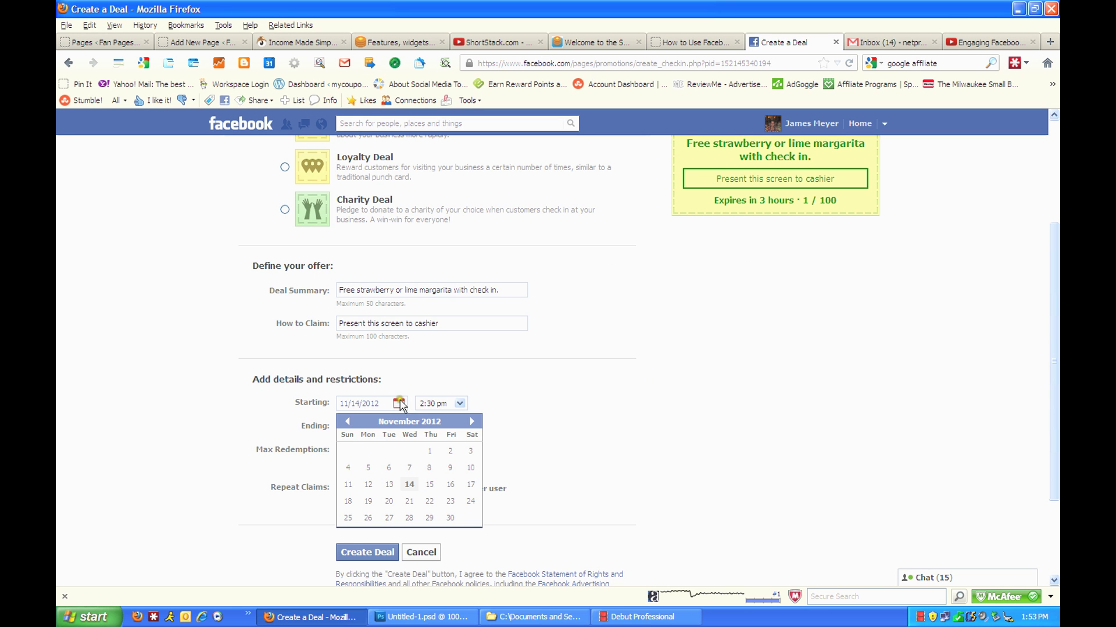
click(385, 484)
click(369, 485)
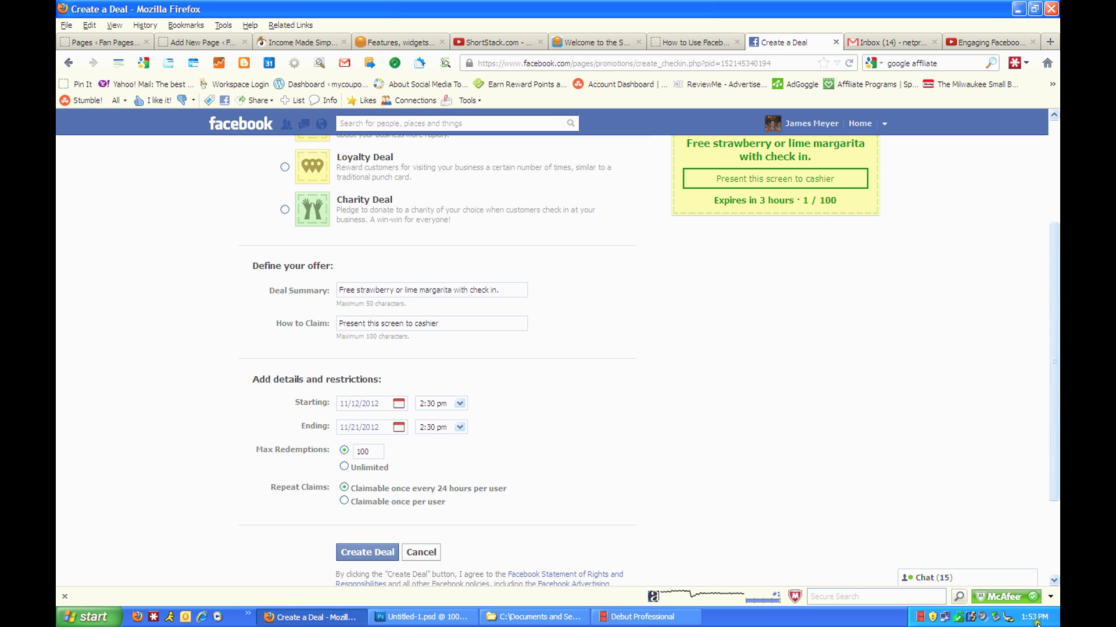
- Set the deal to end on November 30, 2012 at 11:30 pm
click(385, 431)
click(399, 427)
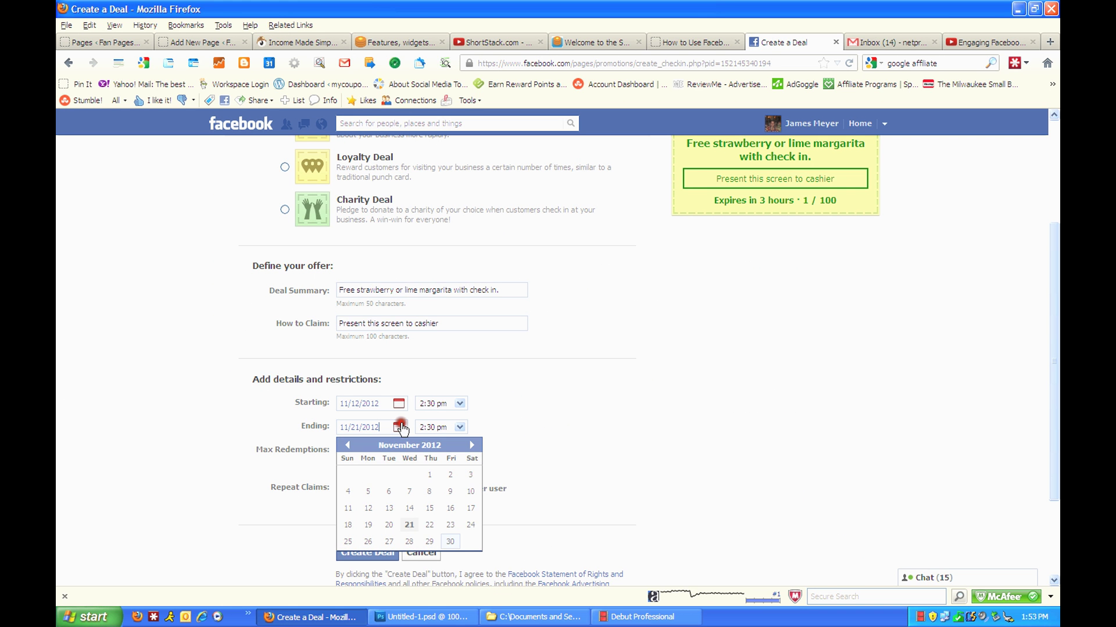
click(449, 542)
click(451, 440)
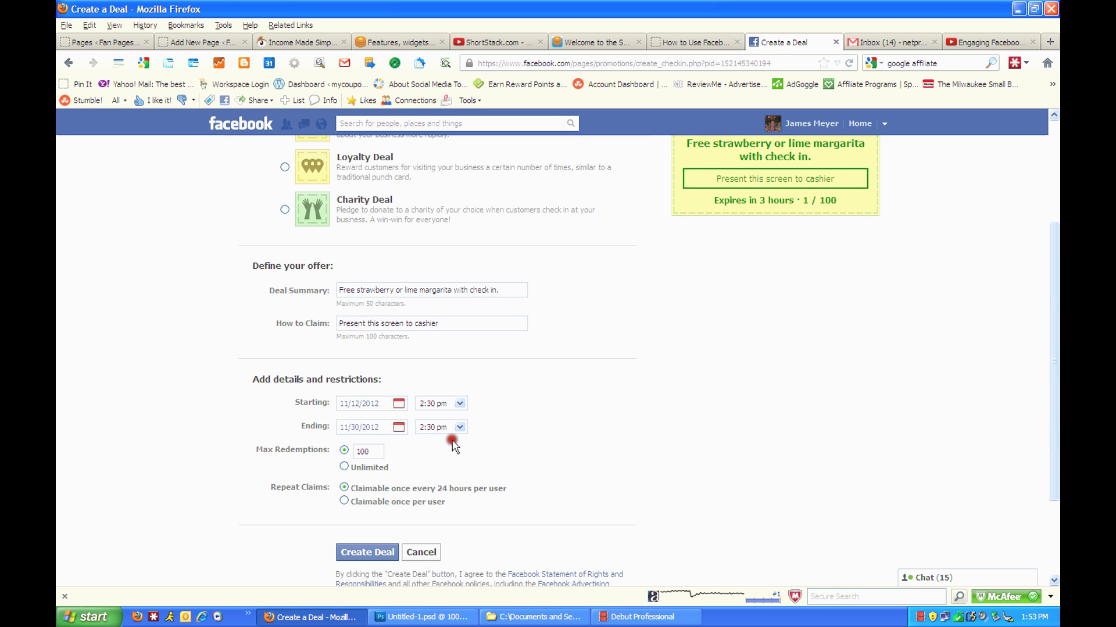
click(457, 429)
drag(462, 505, 463, 602)
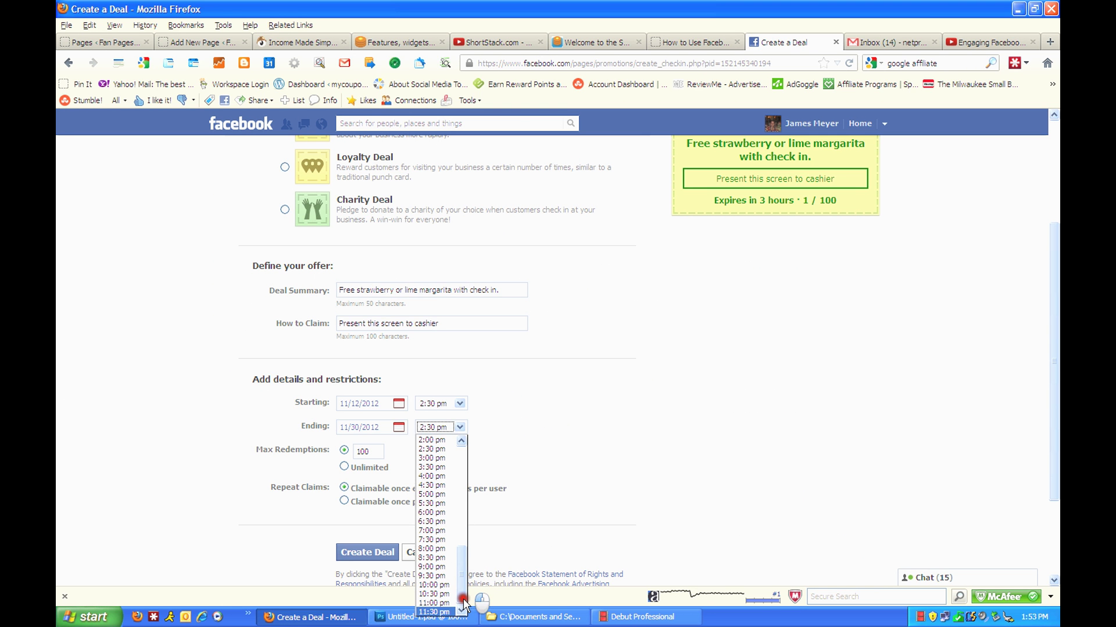
click(445, 611)
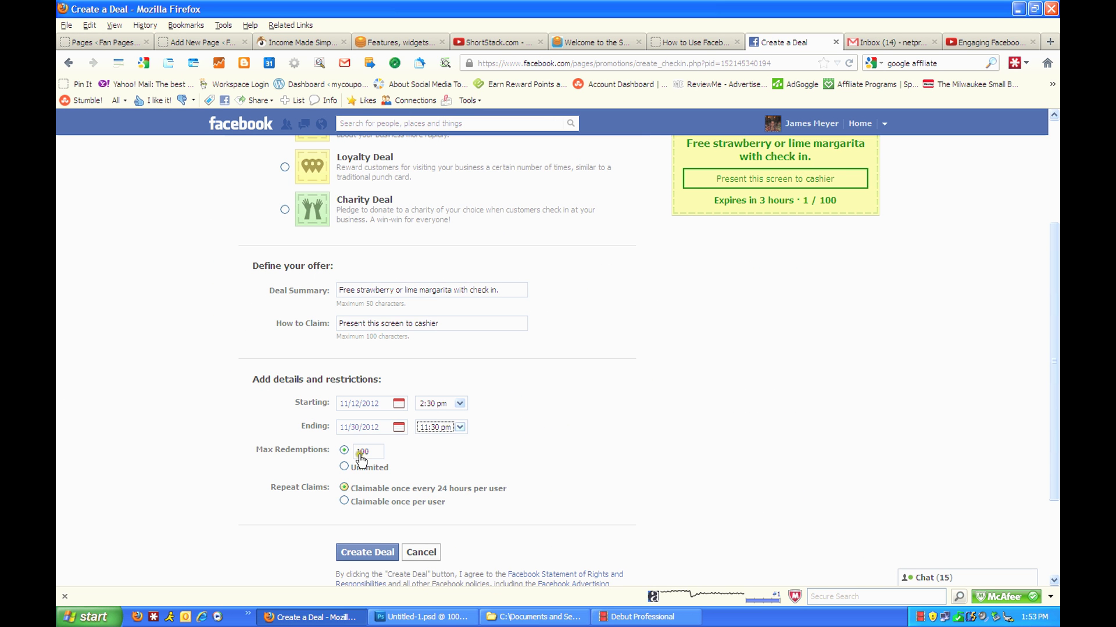
- Submit the new margarita check-in deal with Create Deal
click(373, 543)
click(366, 553)
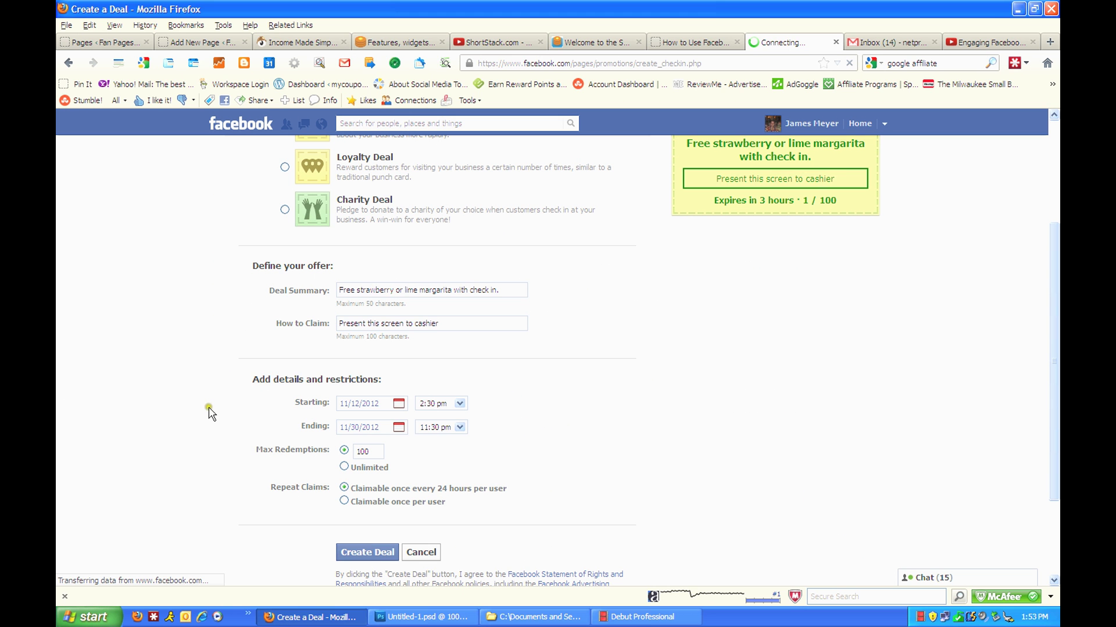